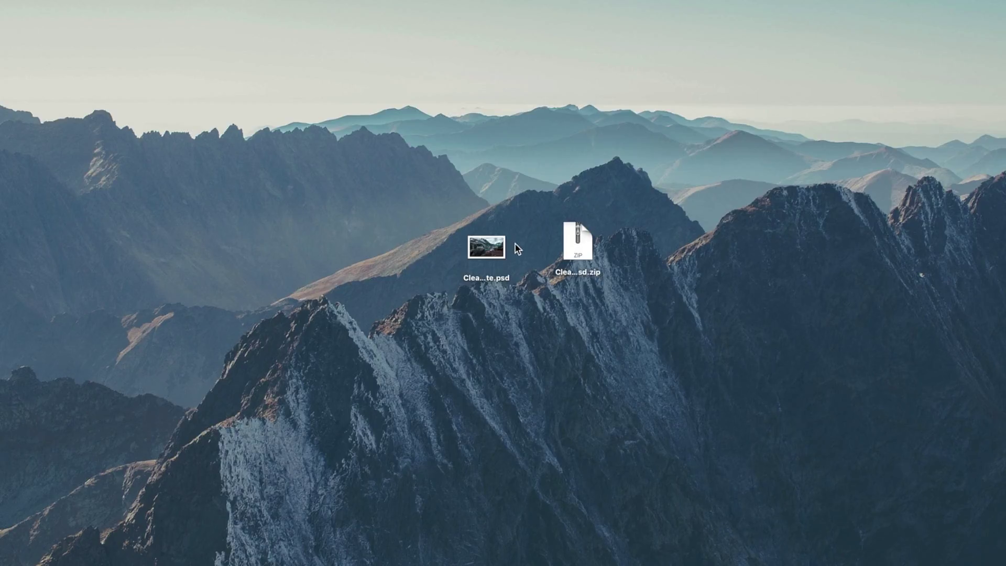
# Step: Open Clean Thumbnail Template.psd from the macOS desktop in Photoshop
pyautogui.doubleClick(496, 248)
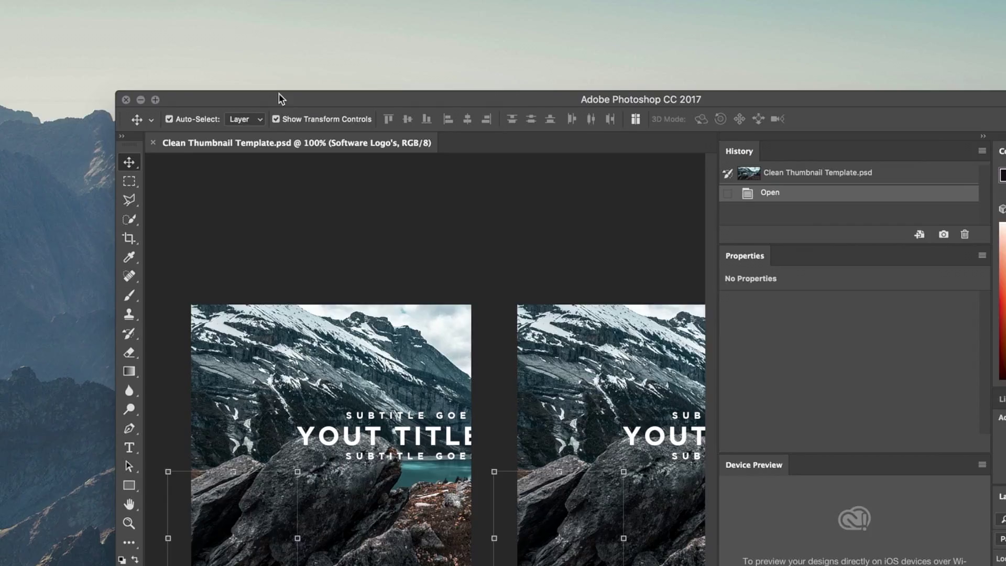
# Step: Collapse the Bacground Photo's group and expand the Software Logo's group
pyautogui.moveTo(281, 96); pyautogui.dragTo(123, 0)
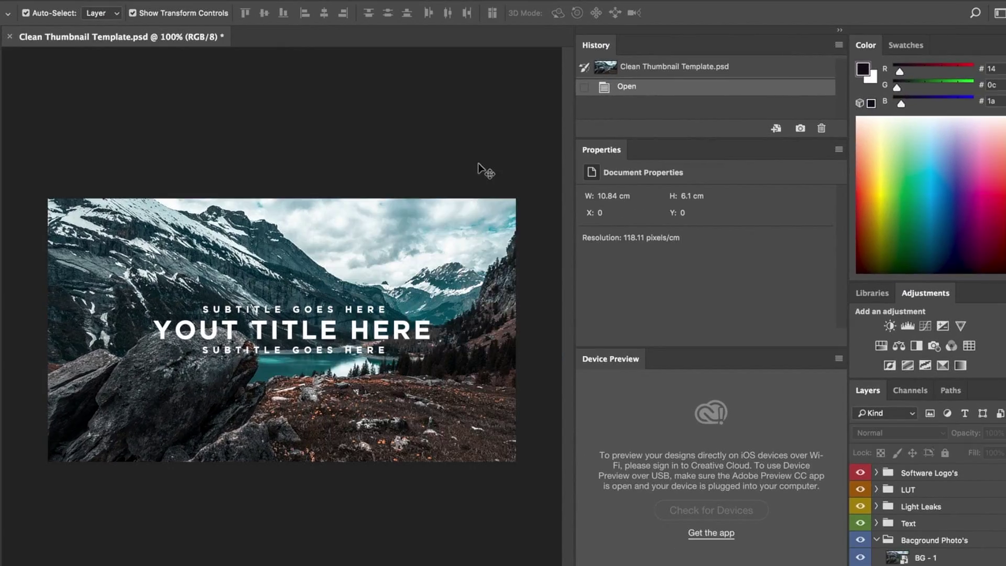
pyautogui.click(876, 540)
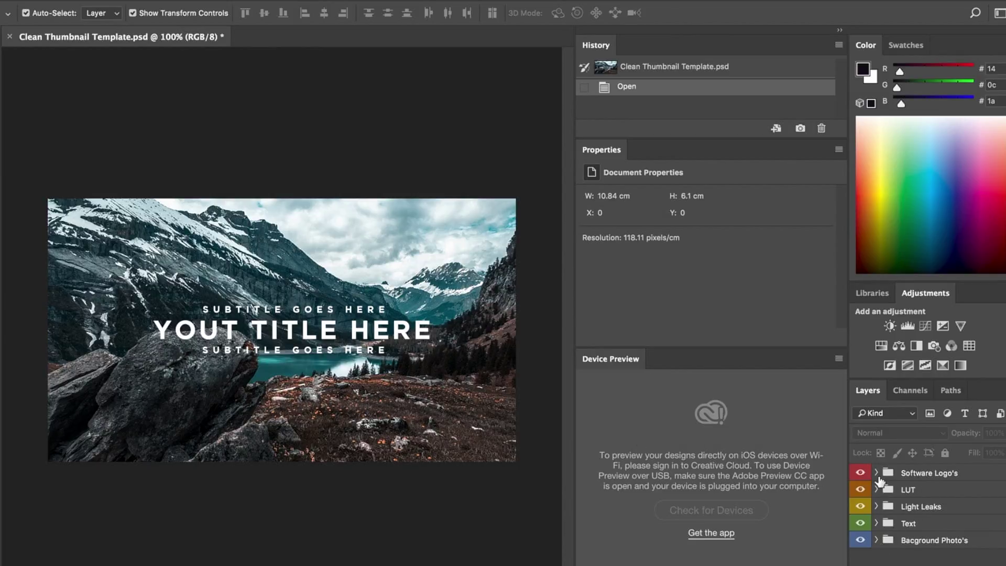
pyautogui.click(876, 473)
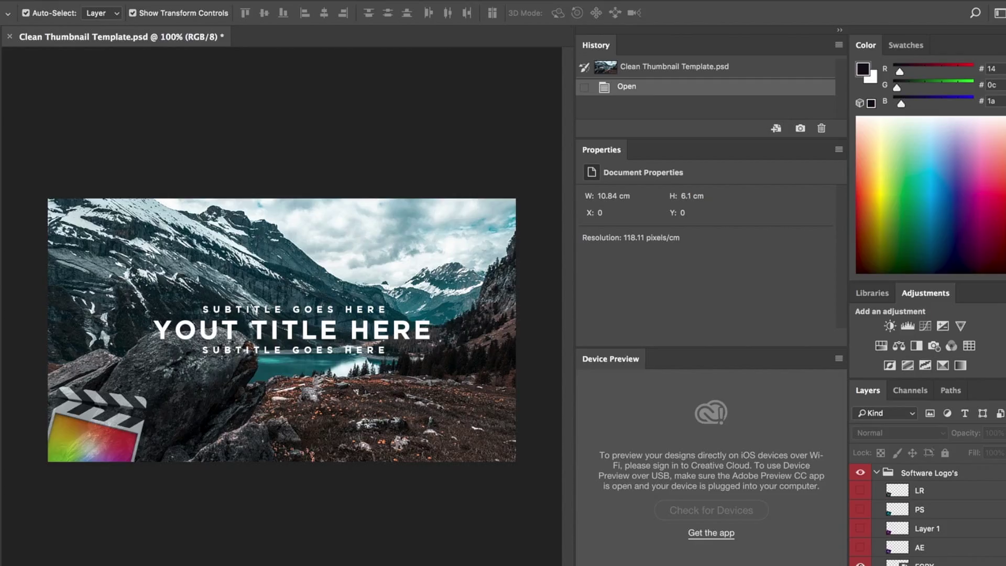
# Step: Hide the Final Cut Pro logo and preview the LR logo, leaving it hidden
pyautogui.click(861, 564)
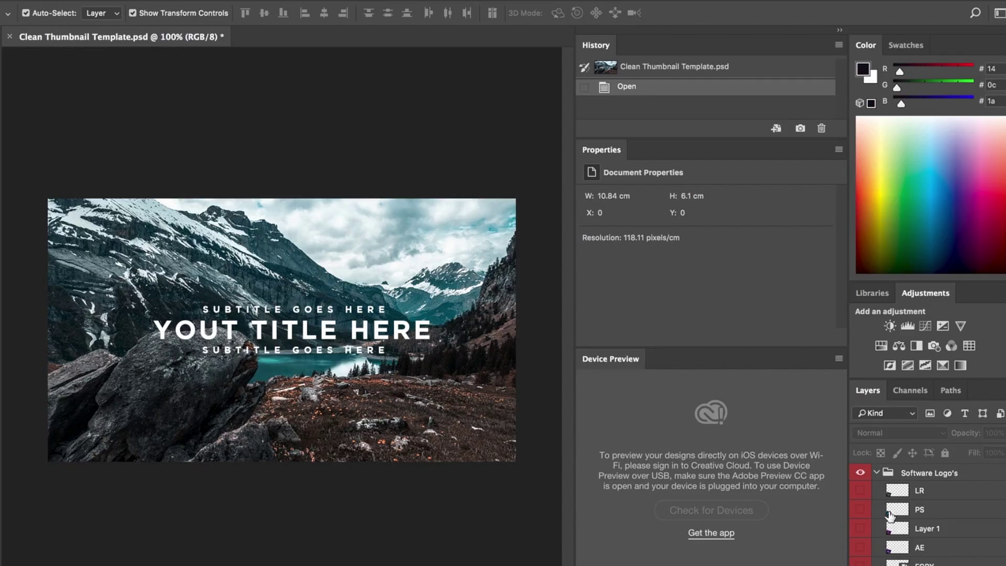
pyautogui.click(914, 493)
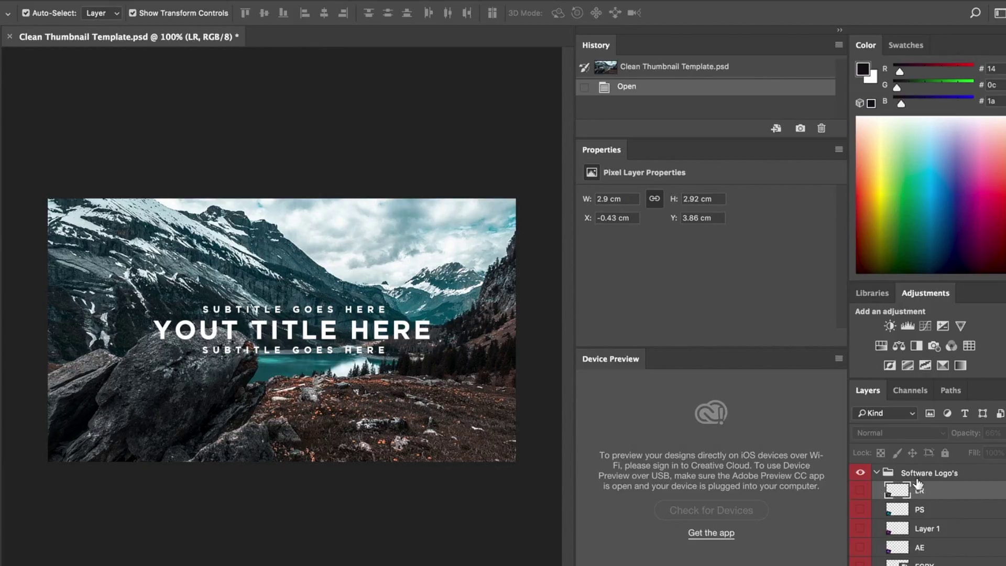
pyautogui.click(860, 491)
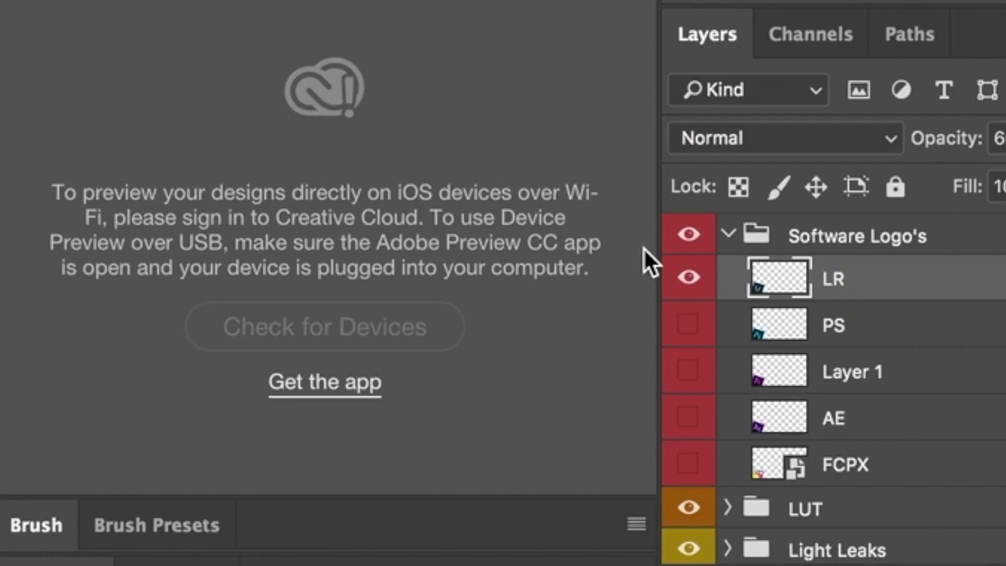
pyautogui.click(688, 277)
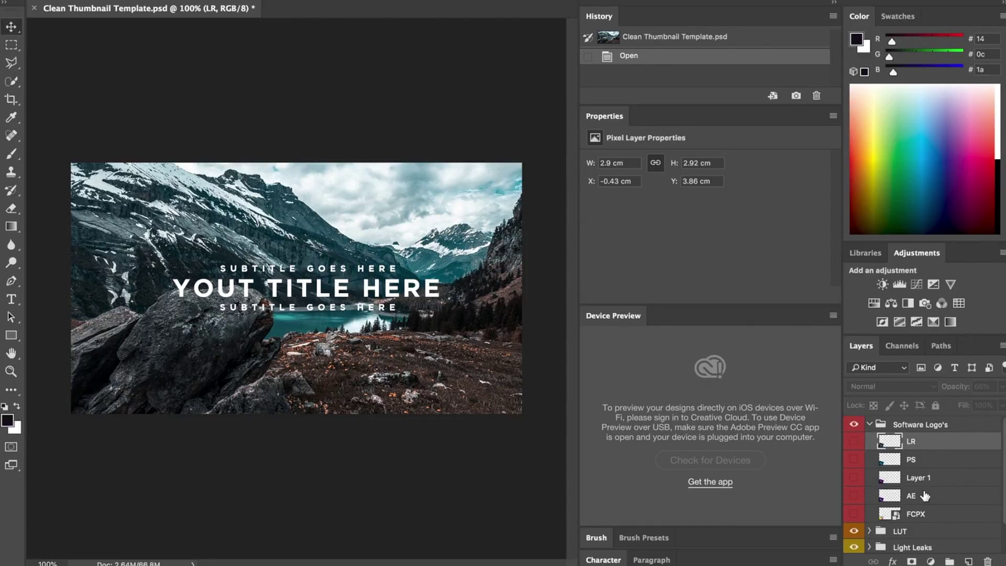
# Step: Collapse the Software Logo's group and expand the LUT group to show Orion LUT
pyautogui.click(887, 424)
pyautogui.click(870, 425)
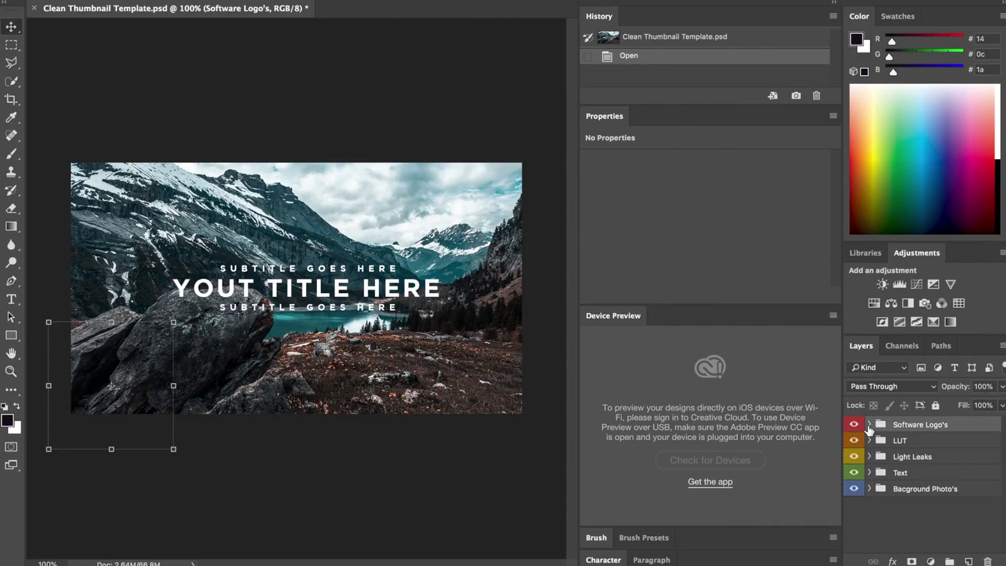
pyautogui.click(867, 443)
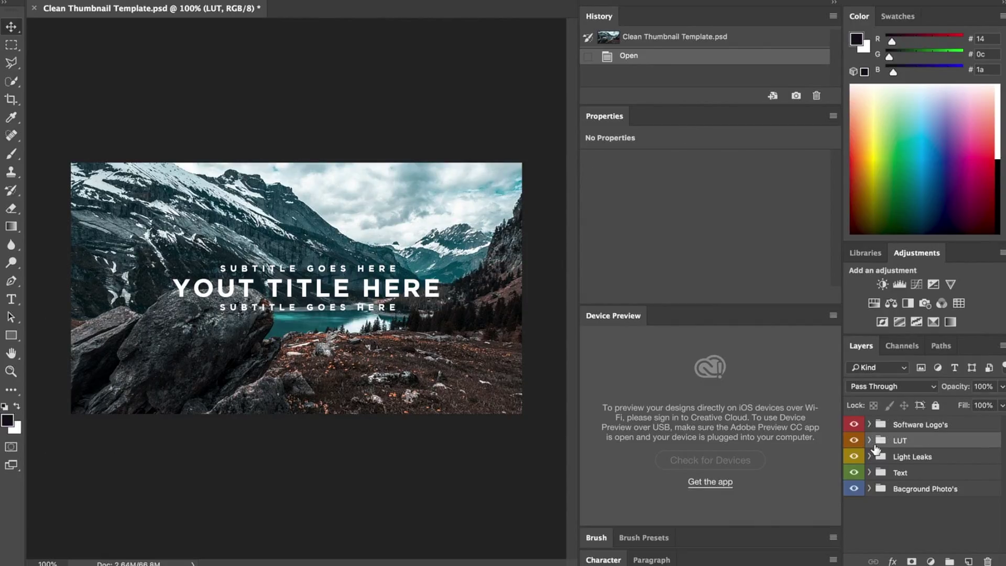
pyautogui.click(869, 441)
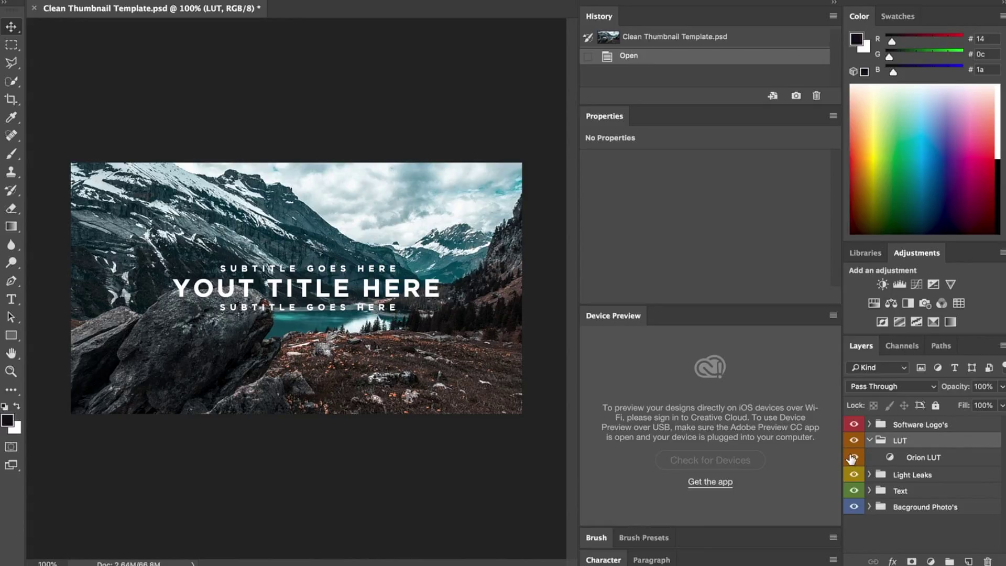
# Step: Compare the Orion LUT grade off and on, keep it on, then expand Light Leaks
pyautogui.click(854, 458)
pyautogui.click(854, 458)
pyautogui.click(855, 459)
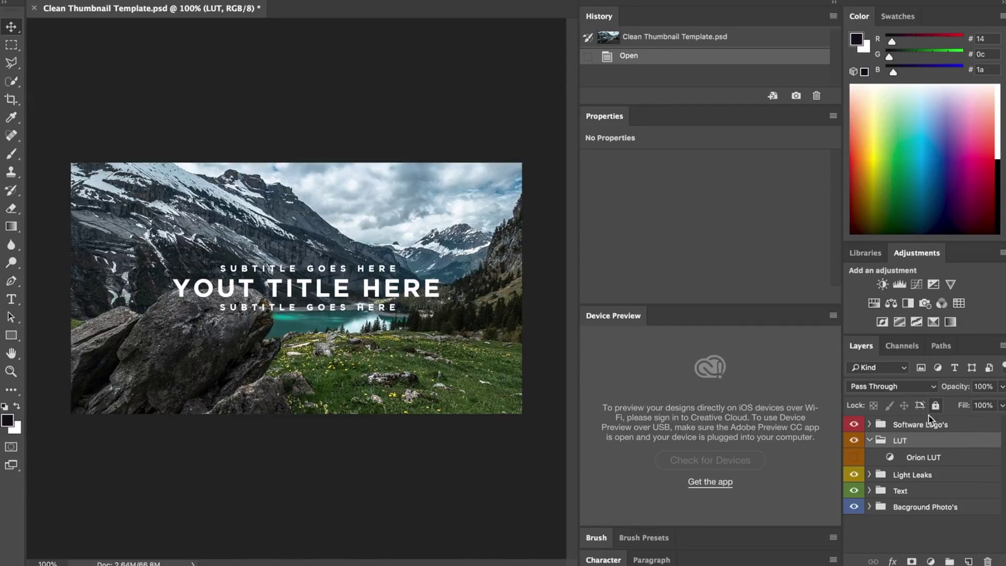
pyautogui.click(855, 459)
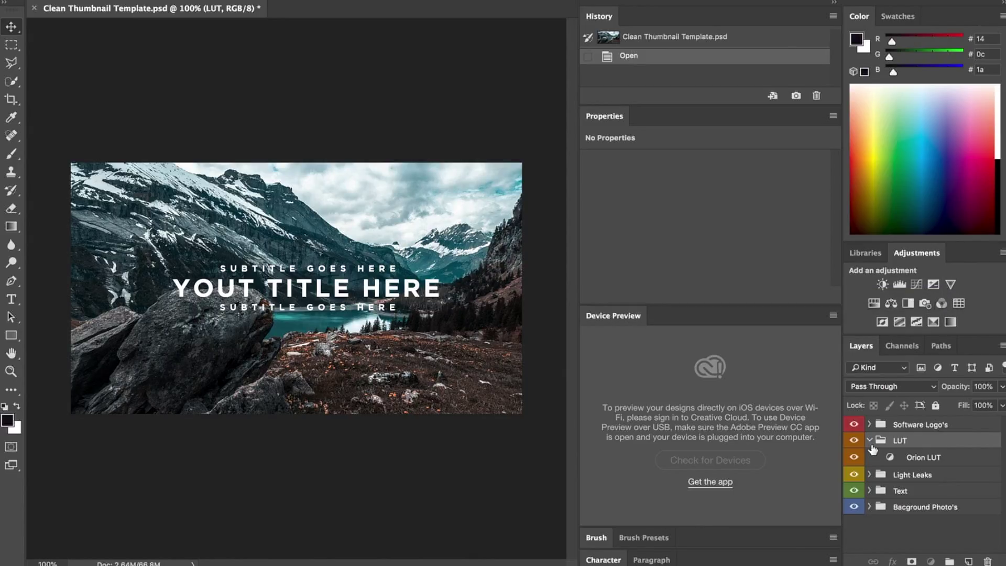
pyautogui.moveTo(871, 440); pyautogui.dragTo(872, 448)
pyautogui.click(870, 441)
pyautogui.click(869, 457)
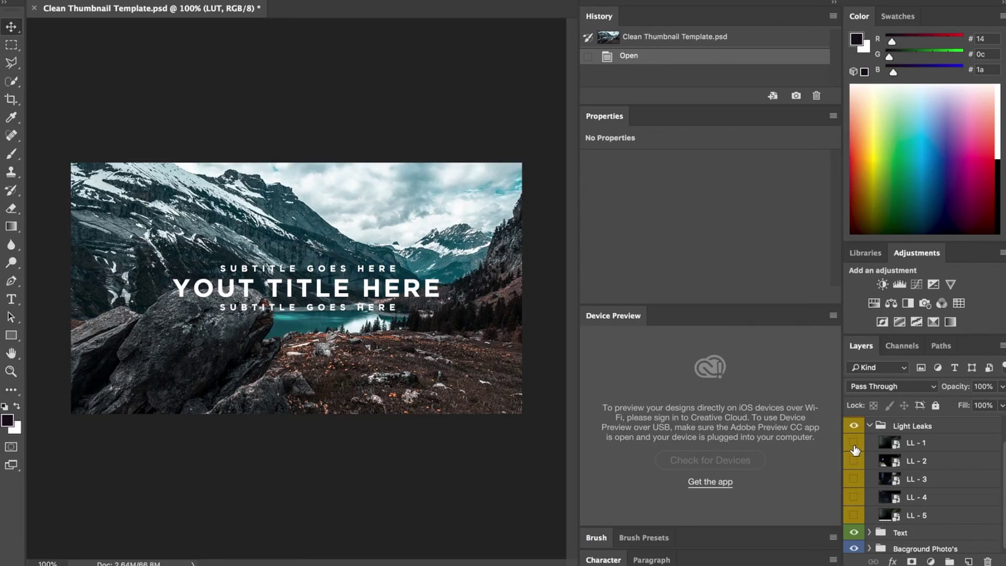
# Step: Preview the LL - 1 light leak, hide it again, and collapse the Light Leaks group
pyautogui.click(645, 280)
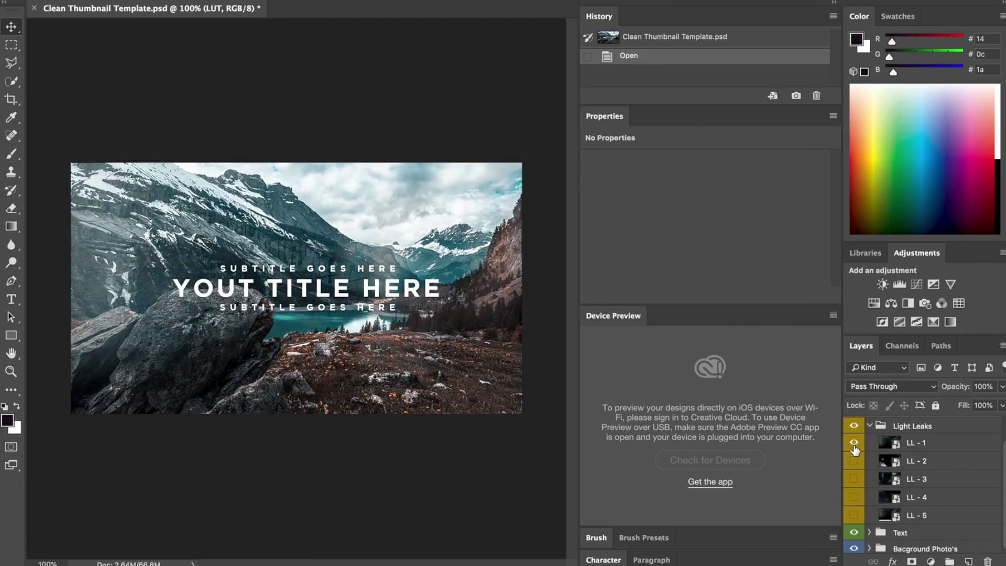
pyautogui.click(855, 444)
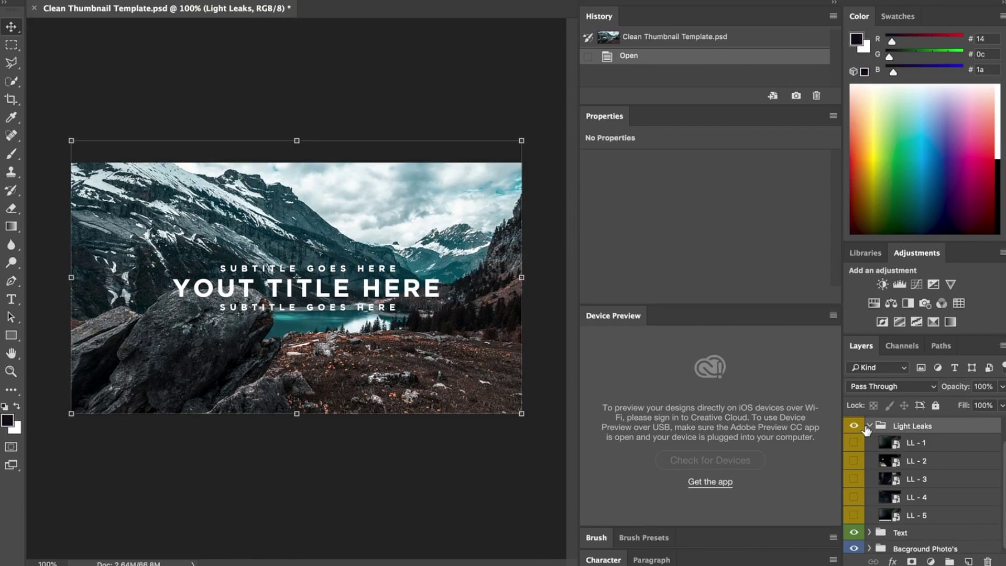
pyautogui.click(868, 426)
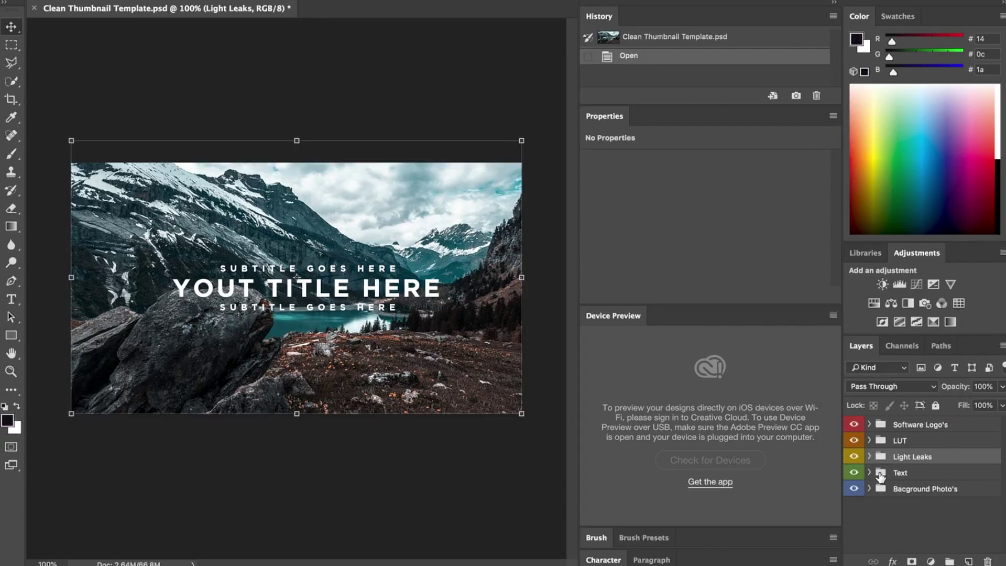
# Step: Expand the Text group and delete all of the 'YOUT TITLE HERE' title text
pyautogui.click(870, 472)
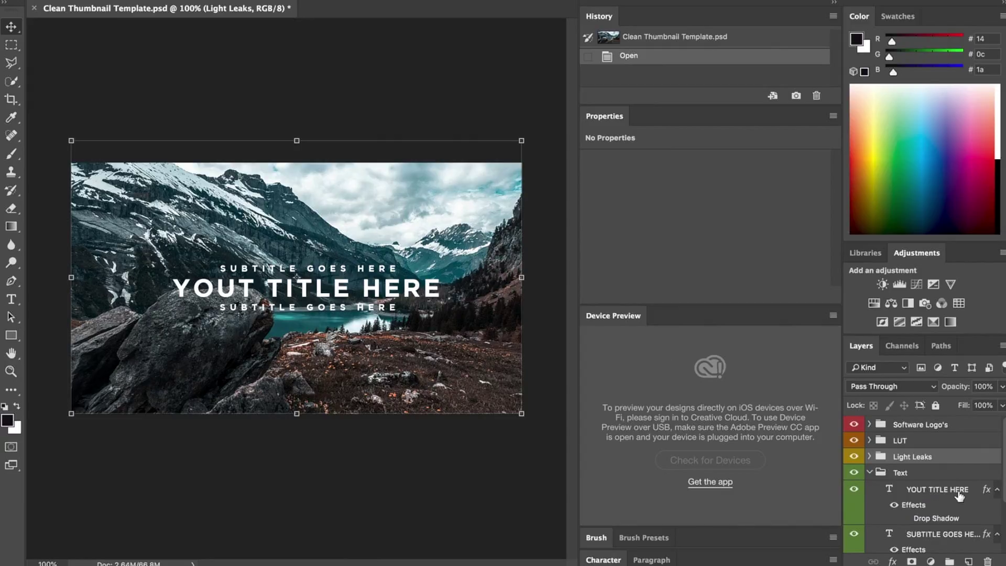
pyautogui.scroll(-3, 939, 489)
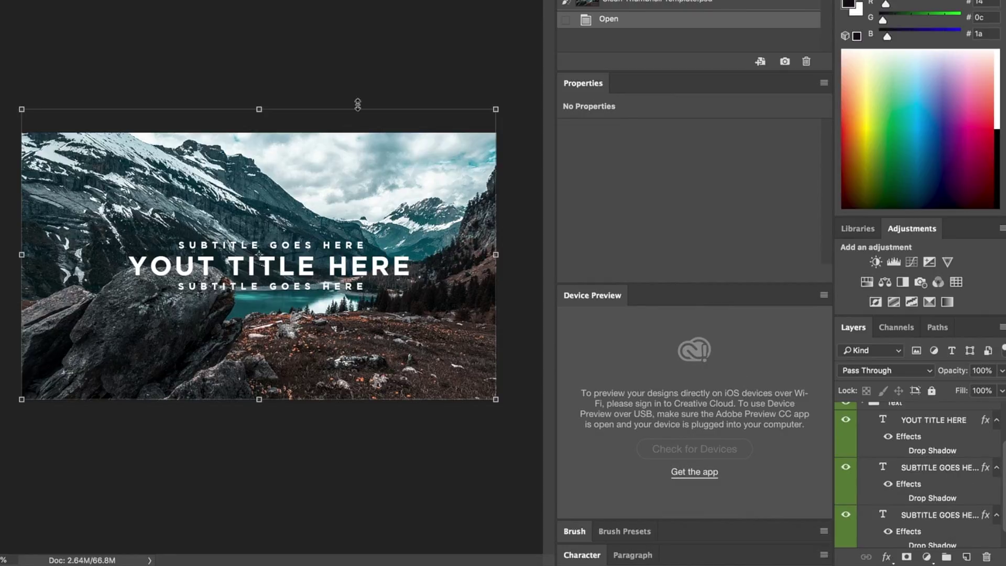
pyautogui.click(2, 95)
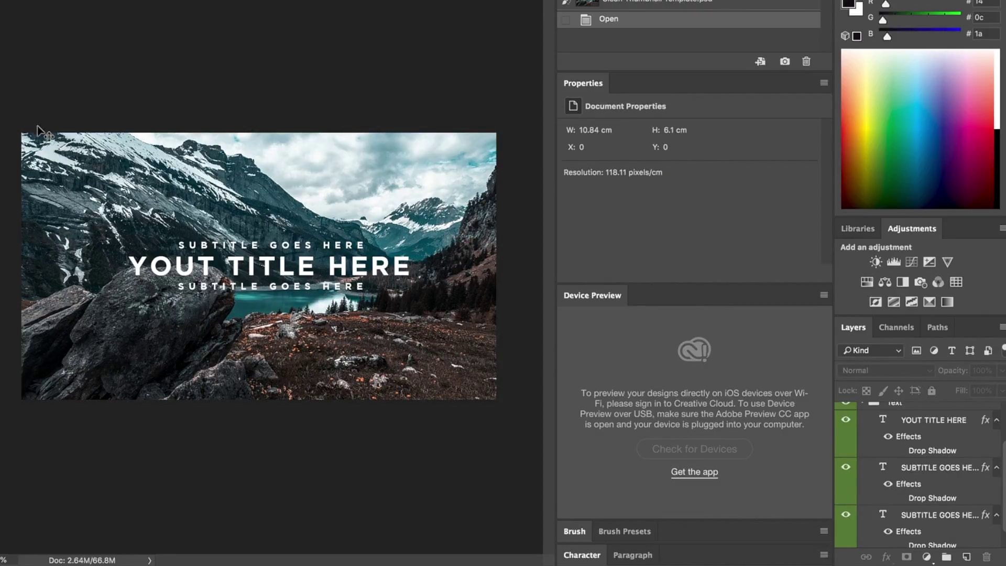
pyautogui.click(250, 265)
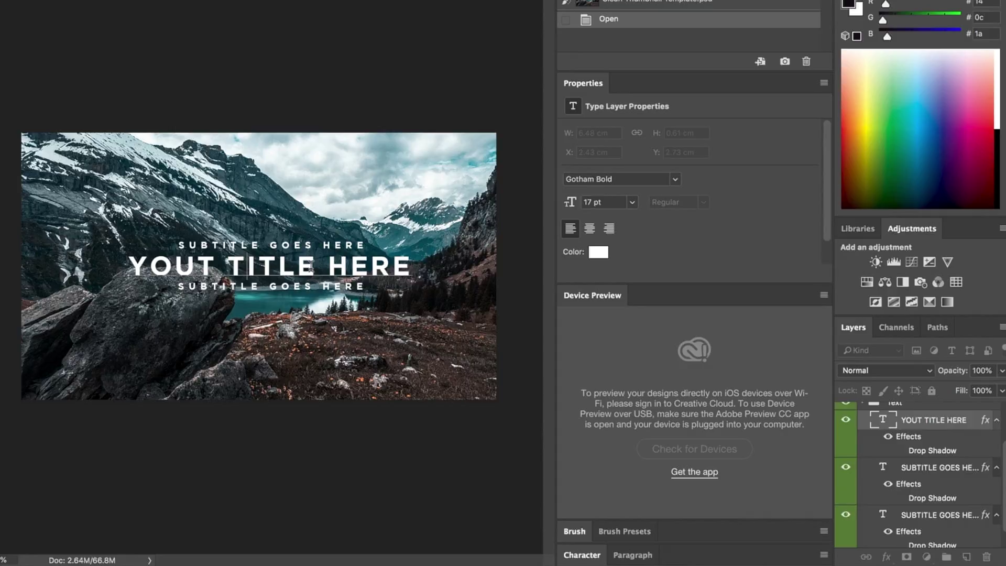
pyautogui.hotkey('ctrl', 'a')
pyautogui.press('BackSpace')
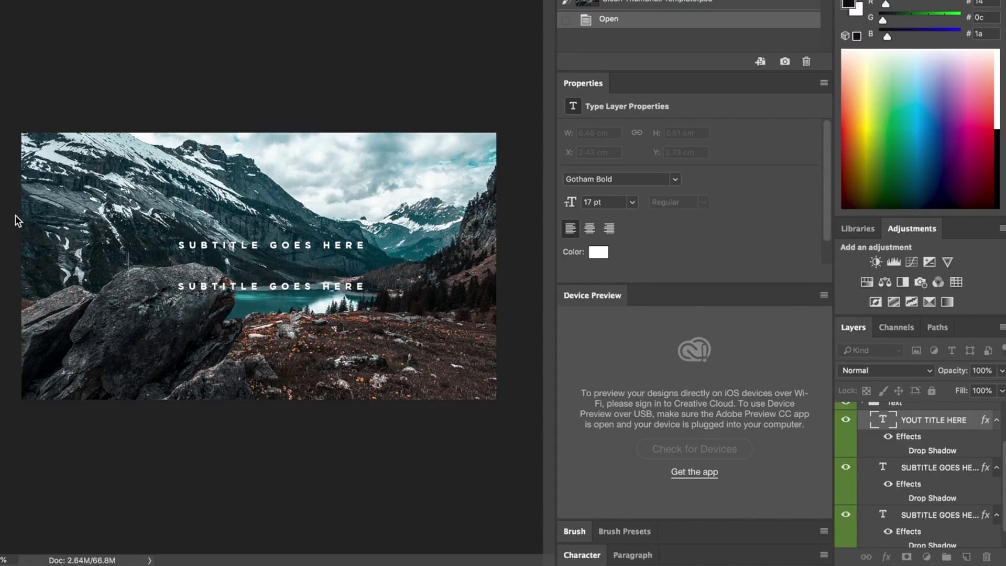
pyautogui.write('Hey')
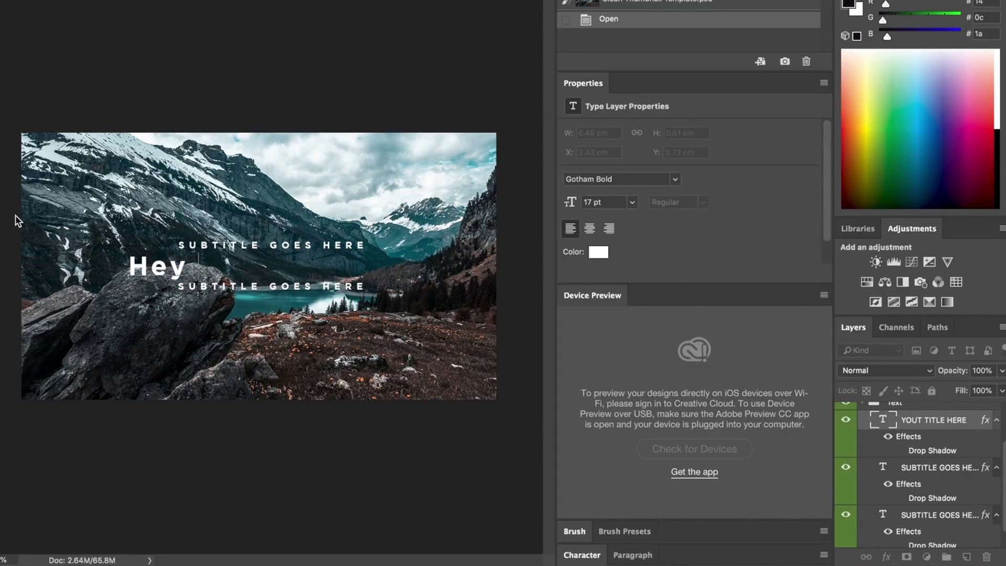
pyautogui.press('BackSpace')
pyautogui.press('BackSpace')
pyautogui.press('BackSpace')
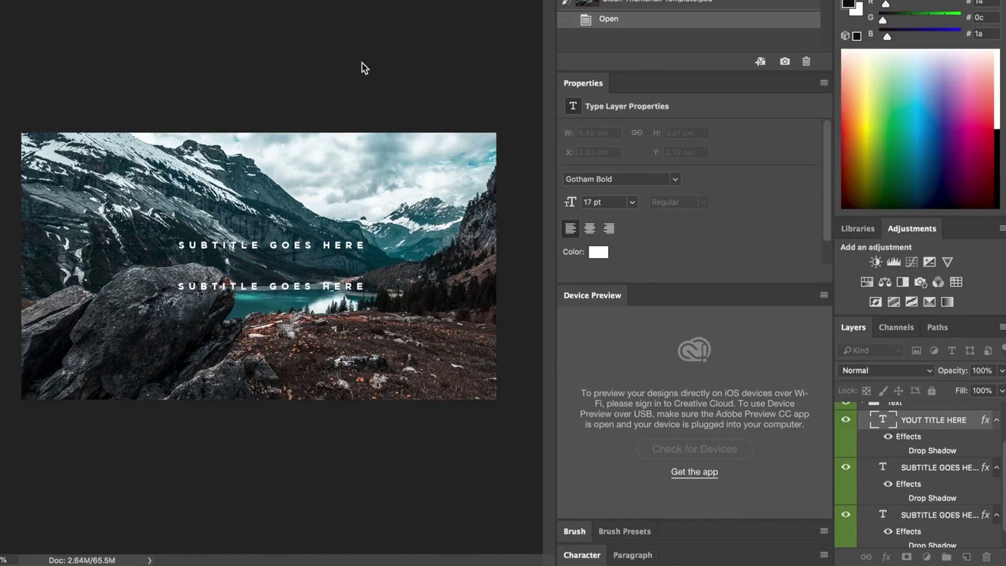
pyautogui.scroll(-1, 918, 472)
pyautogui.click(895, 534)
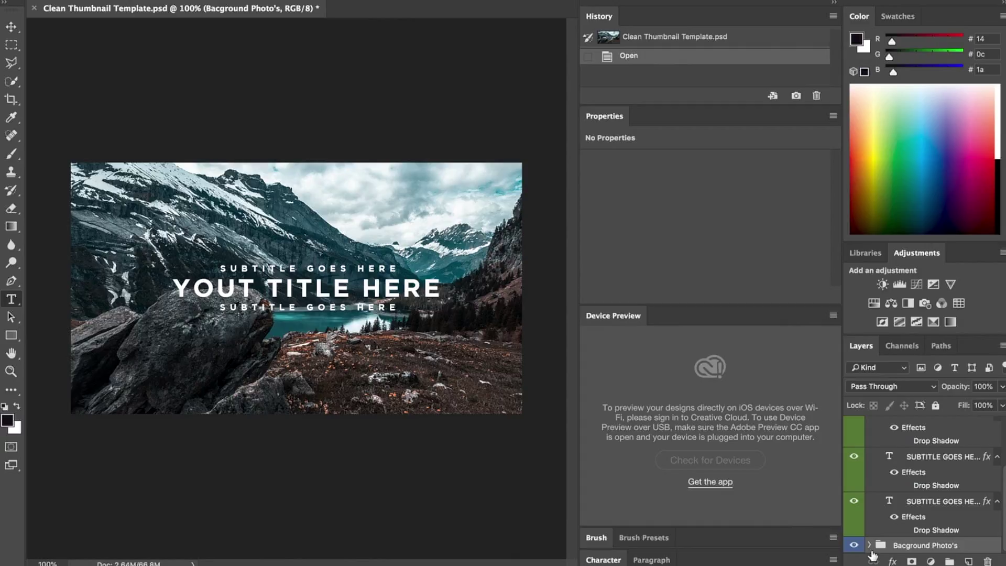
# Step: Expand the Bacground Photo's group, then launch Safari from the dock
pyautogui.click(869, 547)
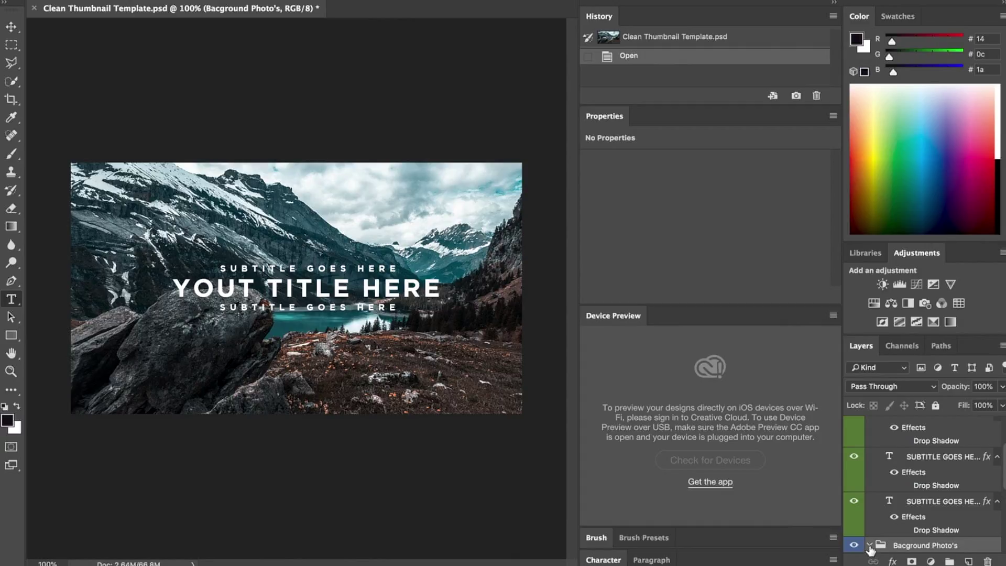
pyautogui.scroll(-2, 877, 550)
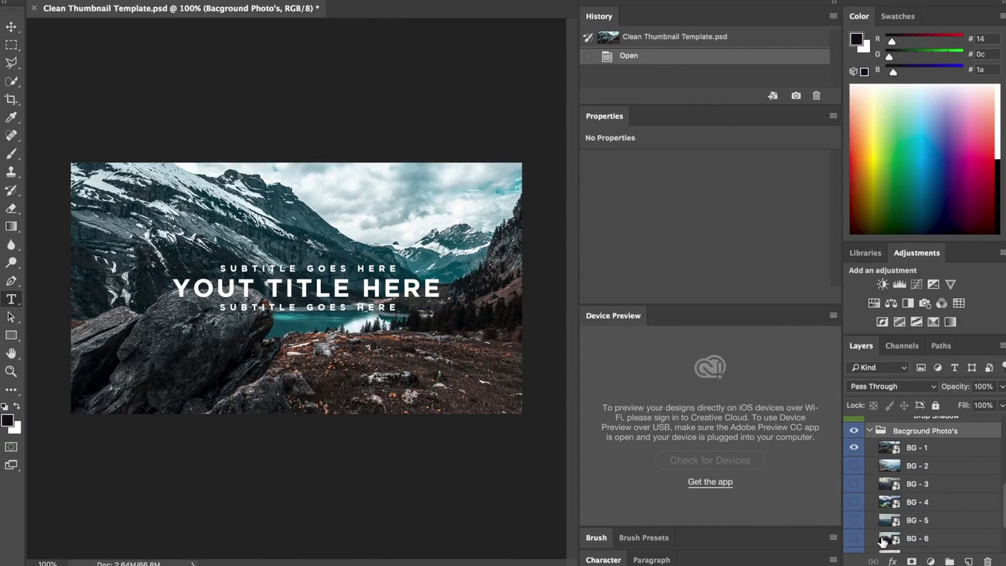
pyautogui.scroll(-4, 916, 460)
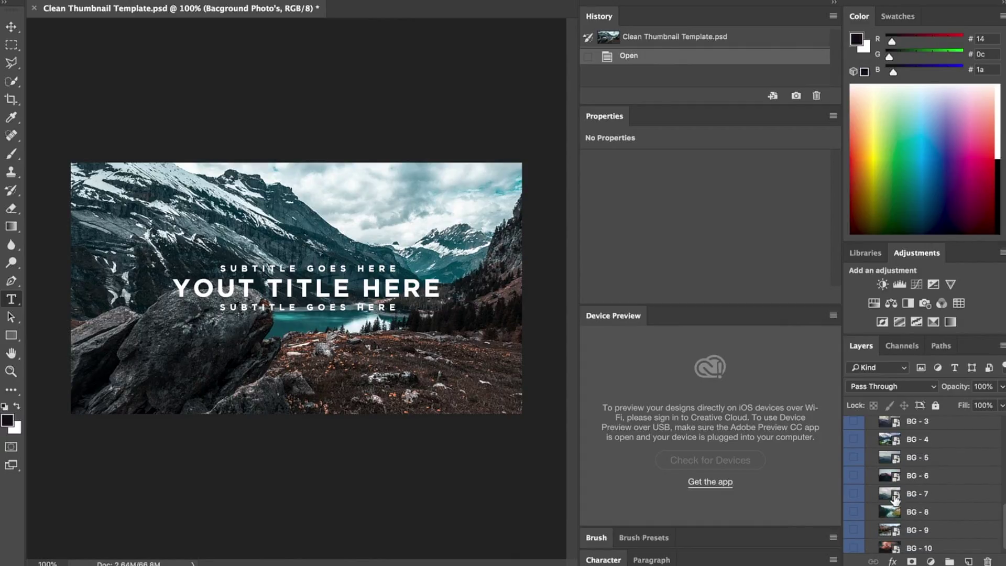
pyautogui.moveTo(673, 557)
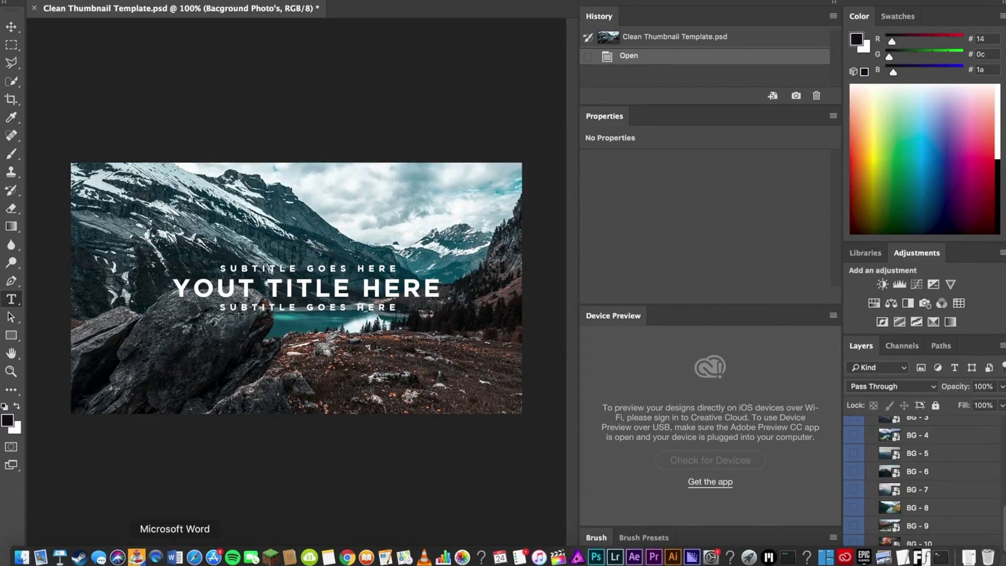
pyautogui.click(203, 552)
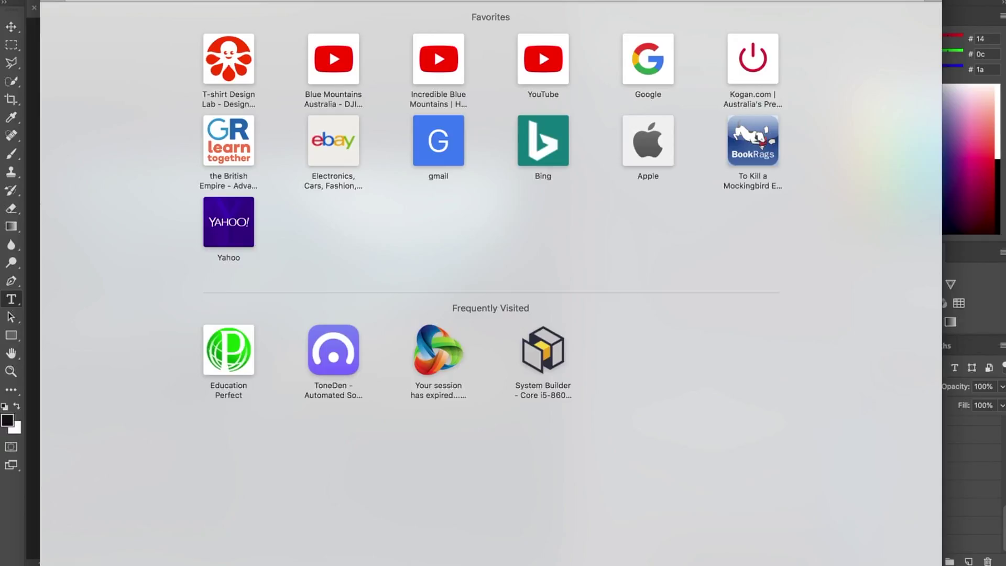
# Step: Load Unsplash via 'unsp' in the address bar and browse the grid to a turquoise lake photo
pyautogui.write('unsp')
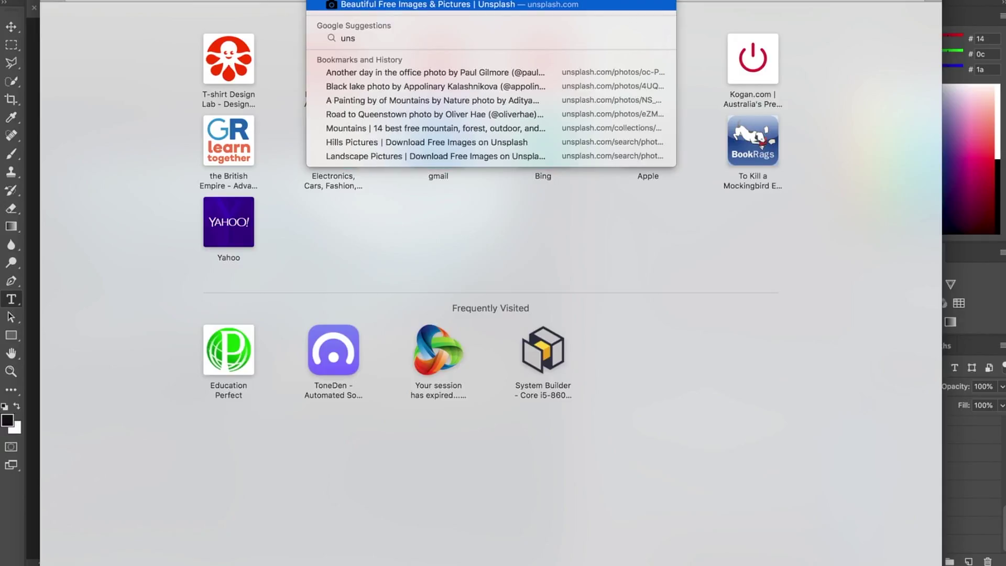
pyautogui.press('Return')
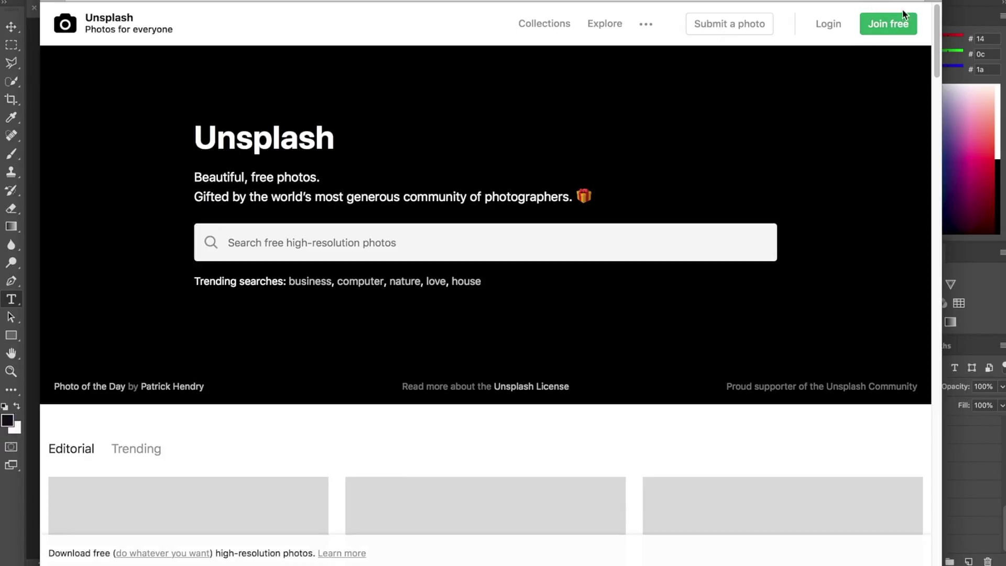
pyautogui.scroll(-10, 753, 161)
pyautogui.scroll(-20, 741, 183)
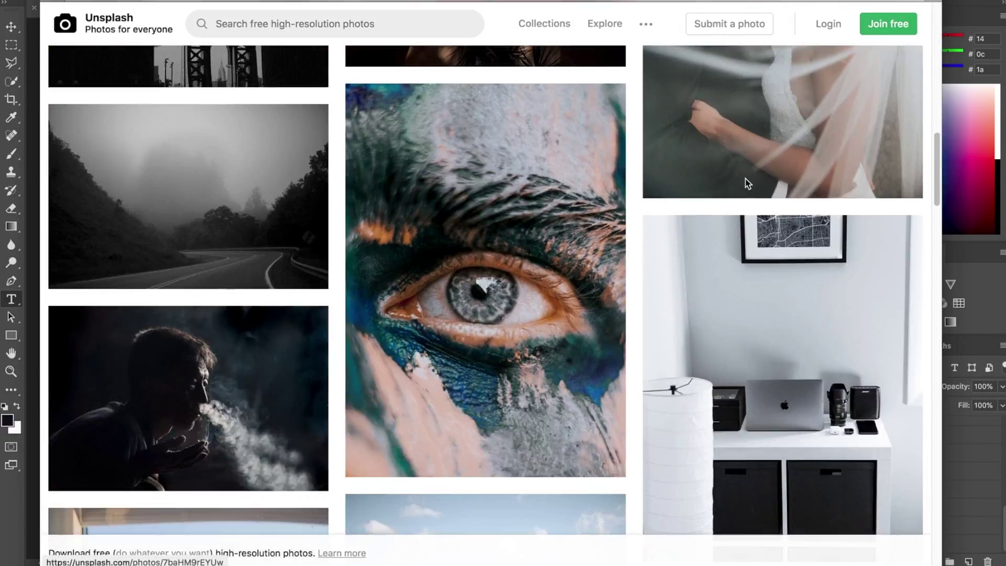
pyautogui.scroll(-10, 733, 180)
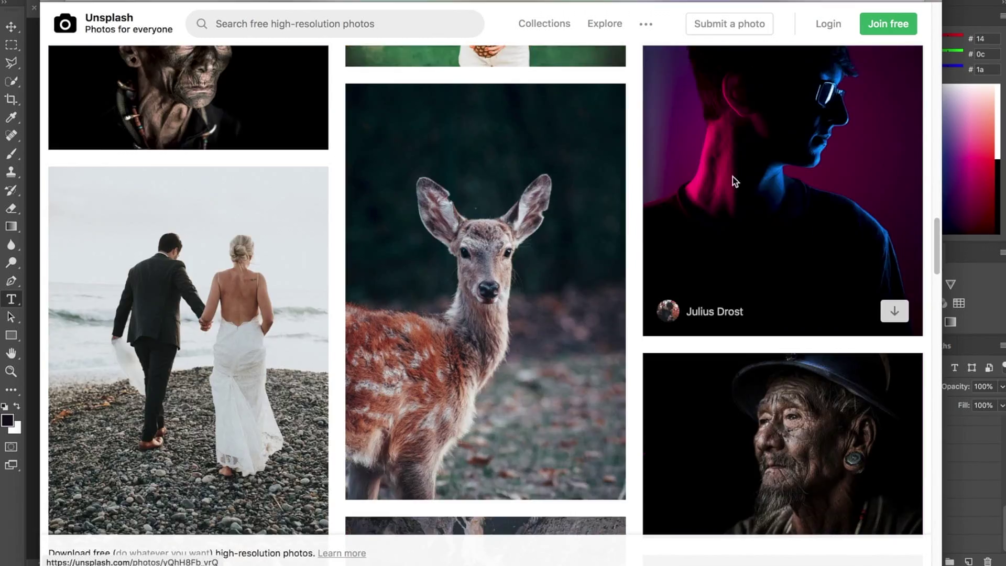
pyautogui.scroll(-5, 545, 322)
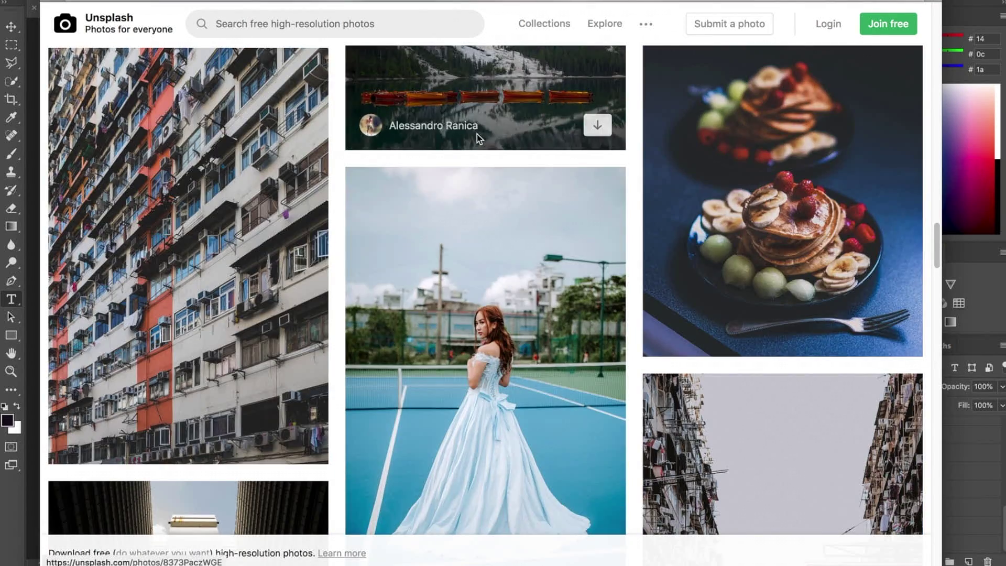
pyautogui.scroll(5, 490, 164)
pyautogui.scroll(-14, 558, 221)
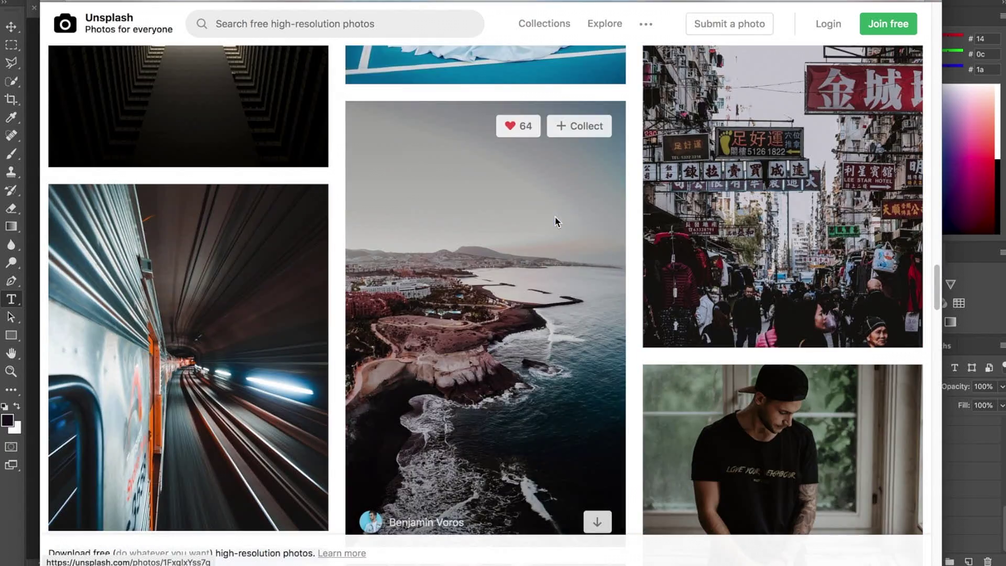
pyautogui.scroll(-12, 555, 221)
pyautogui.scroll(3, 549, 239)
pyautogui.scroll(6, 518, 257)
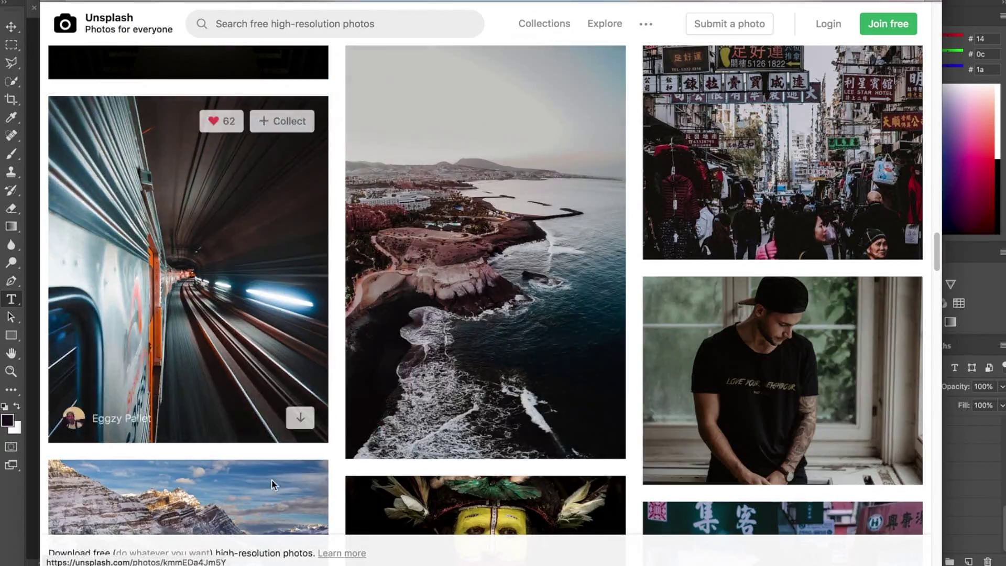
pyautogui.scroll(-9, 272, 480)
pyautogui.scroll(9, 283, 325)
pyautogui.scroll(-2, 277, 328)
pyautogui.scroll(-1, 278, 327)
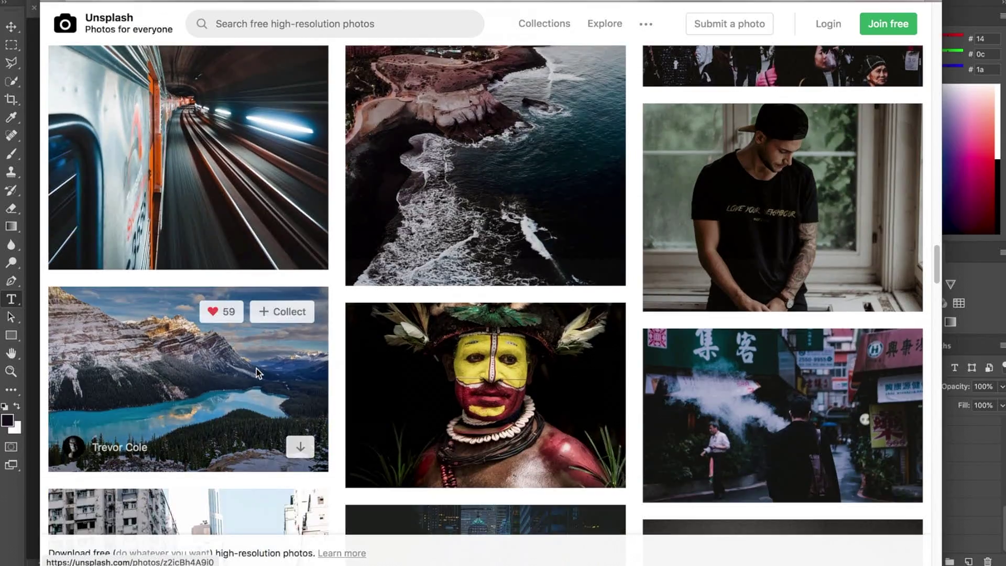
# Step: Open the Peyto Lake, Canada photo and download it free
pyautogui.click(256, 369)
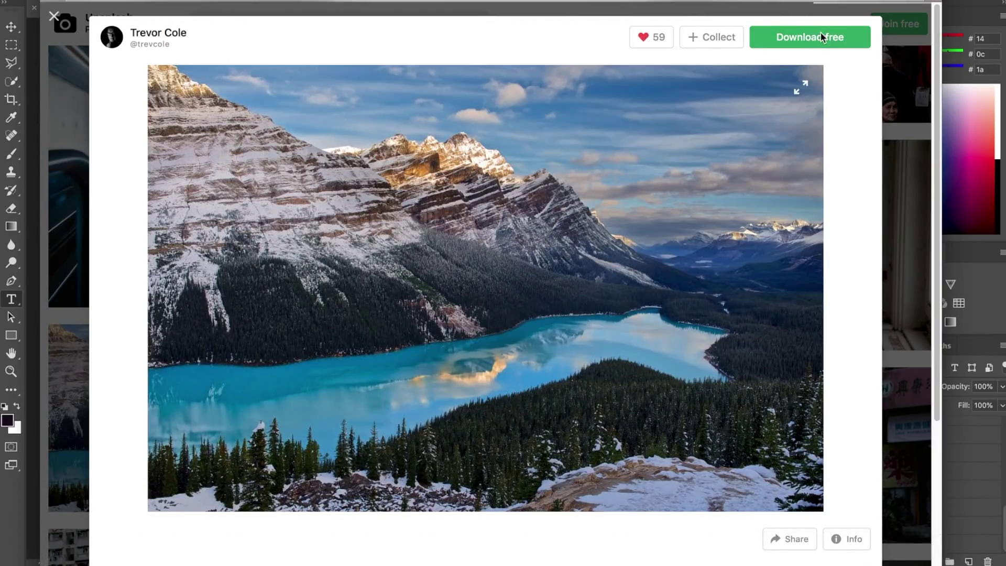
pyautogui.click(828, 37)
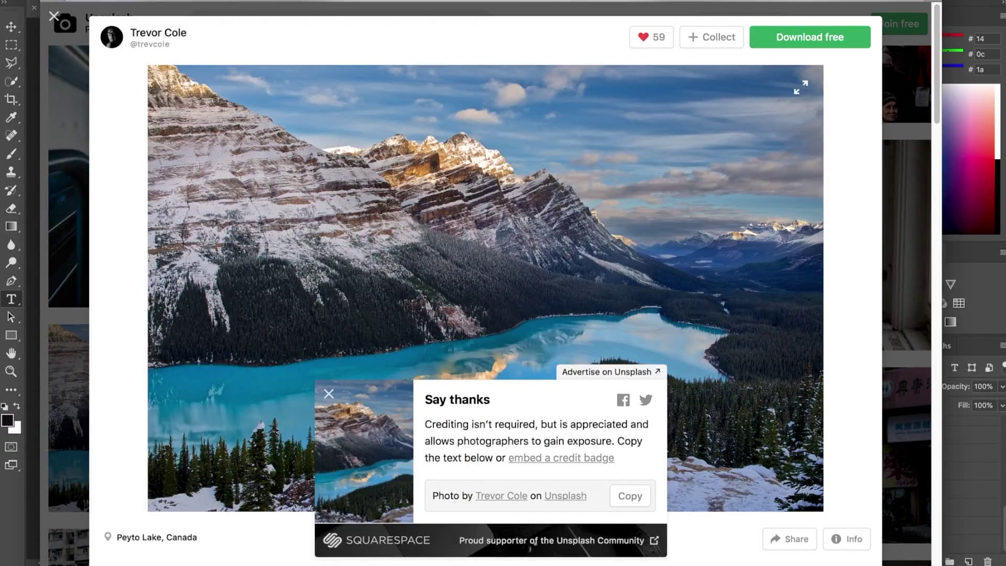
# Step: Back in Photoshop, hide BG - 1 and preview backgrounds BG - 2 through BG - 5 in turn
pyautogui.click(200, 7)
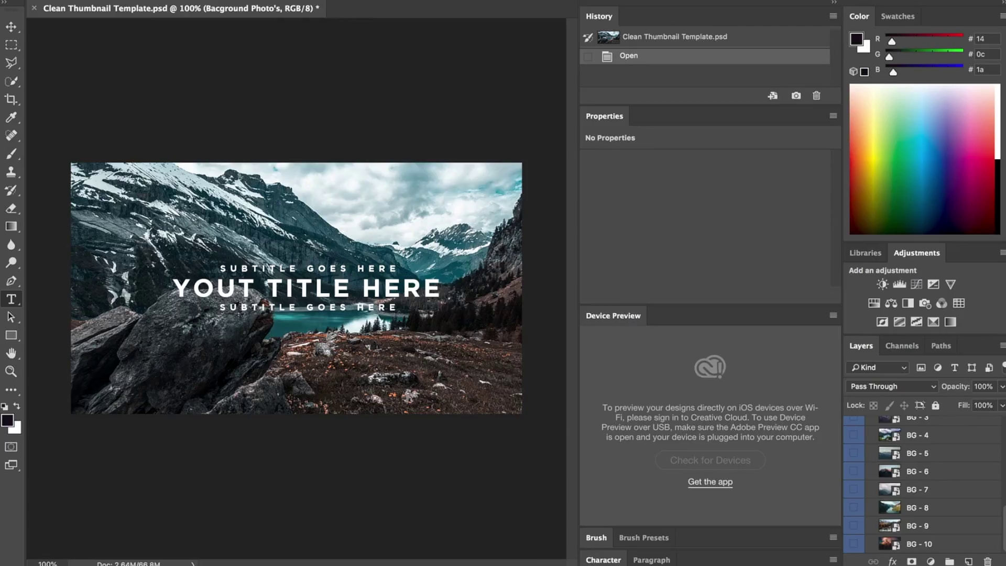
pyautogui.scroll(3, 941, 503)
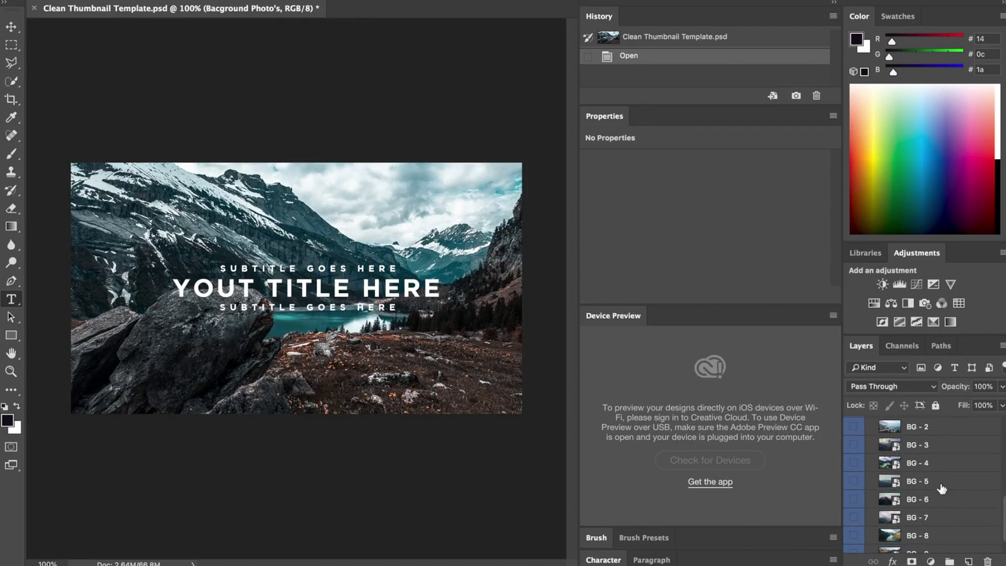
pyautogui.scroll(2, 921, 445)
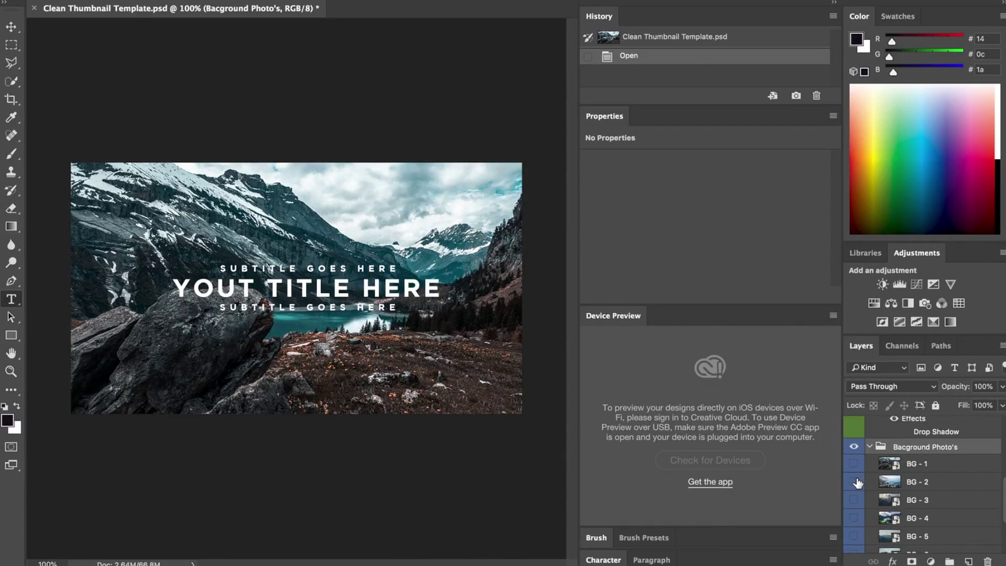
pyautogui.click(854, 463)
pyautogui.click(854, 482)
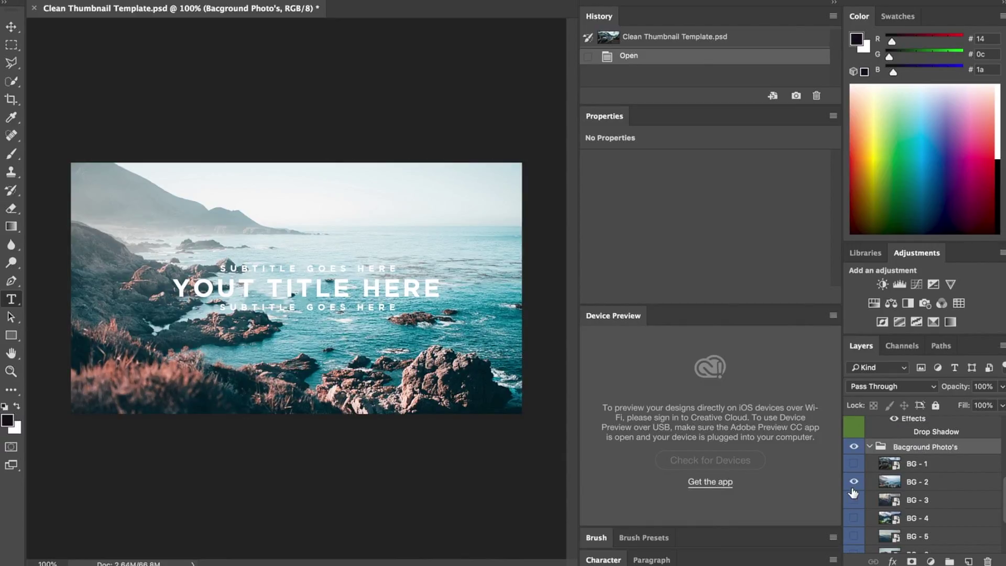
pyautogui.click(855, 483)
pyautogui.click(854, 500)
pyautogui.click(854, 500)
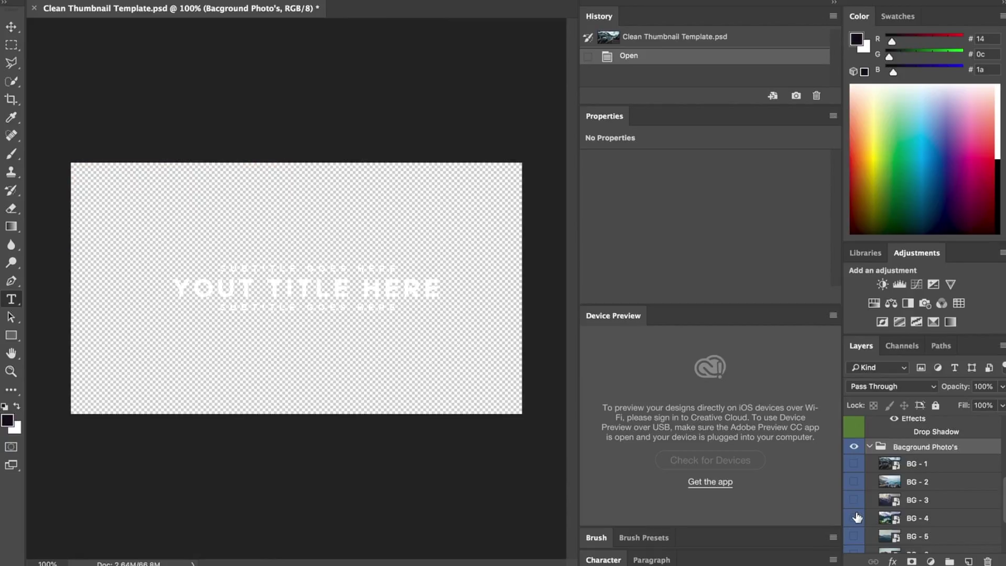
pyautogui.click(854, 518)
pyautogui.click(855, 520)
pyautogui.click(855, 536)
pyautogui.click(854, 536)
# Step: Preview BG - 7, BG - 8 and BG - 9, ending with the BG - 10 red-clouded peak visible
pyautogui.scroll(-1, 857, 540)
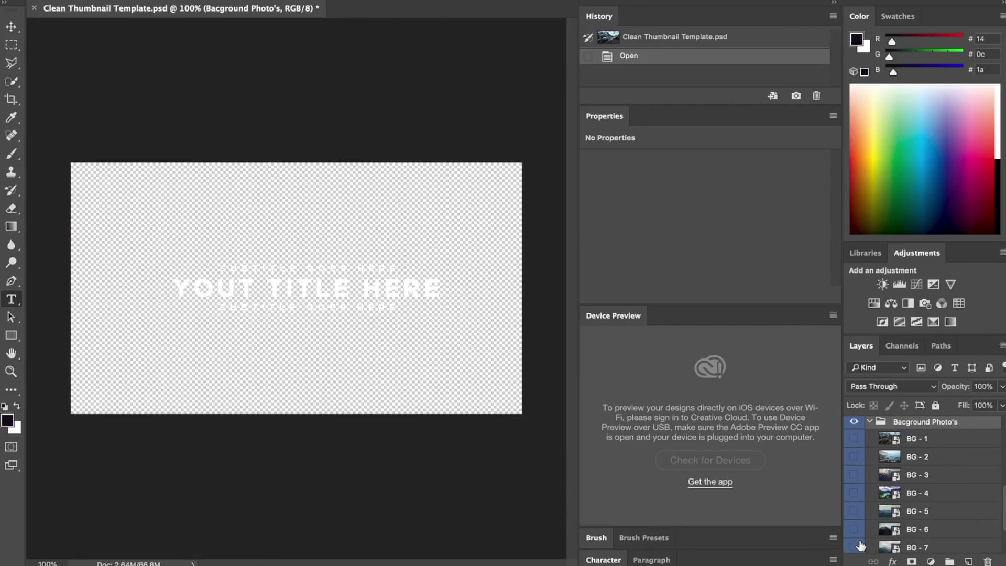
pyautogui.scroll(-1, 858, 535)
pyautogui.click(855, 526)
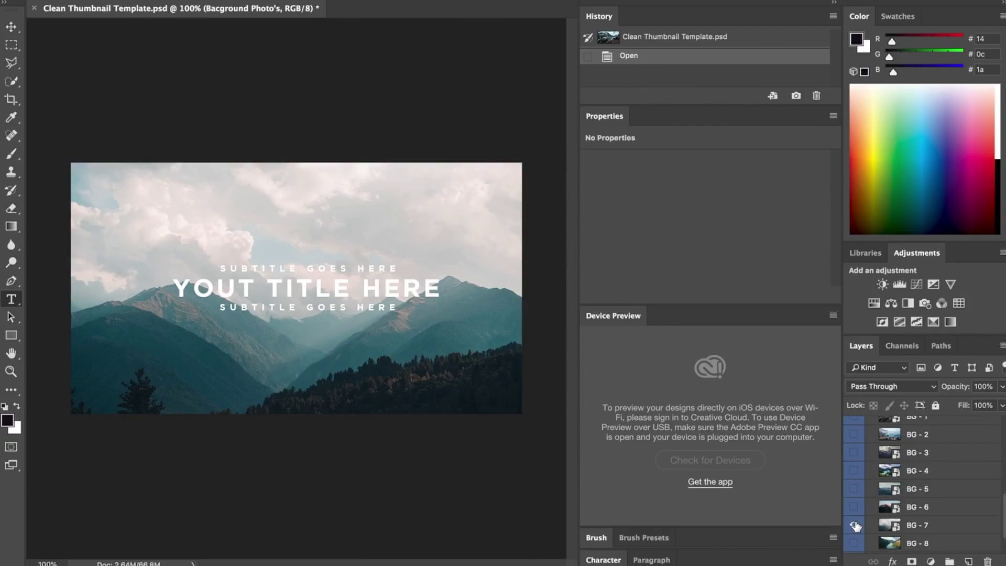
pyautogui.click(855, 525)
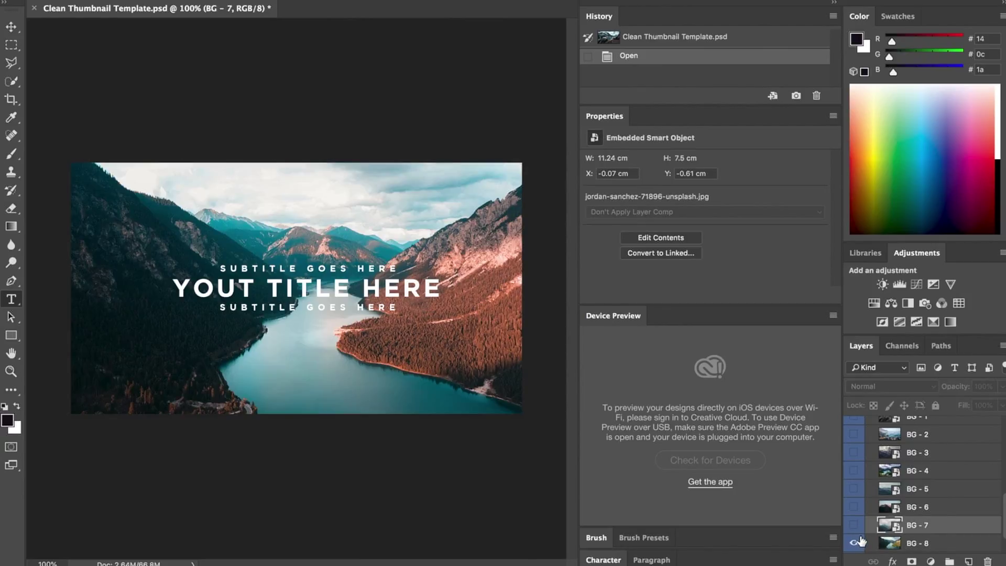
pyautogui.click(855, 543)
pyautogui.click(855, 543)
pyautogui.scroll(-2, 854, 540)
pyautogui.click(855, 508)
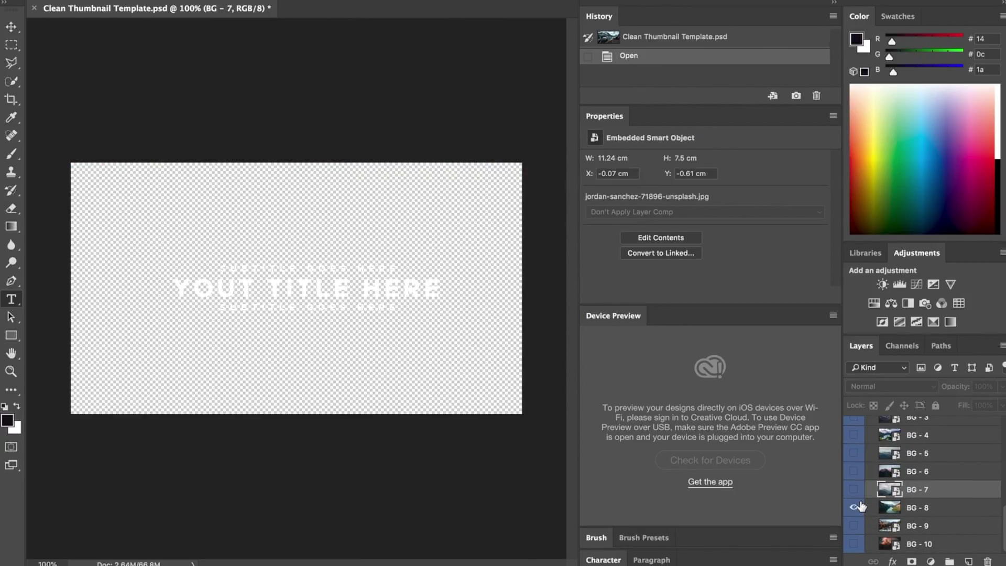
pyautogui.click(854, 508)
pyautogui.click(855, 508)
pyautogui.click(855, 508)
pyautogui.scroll(4, 862, 511)
pyautogui.scroll(-4, 868, 512)
pyautogui.click(855, 543)
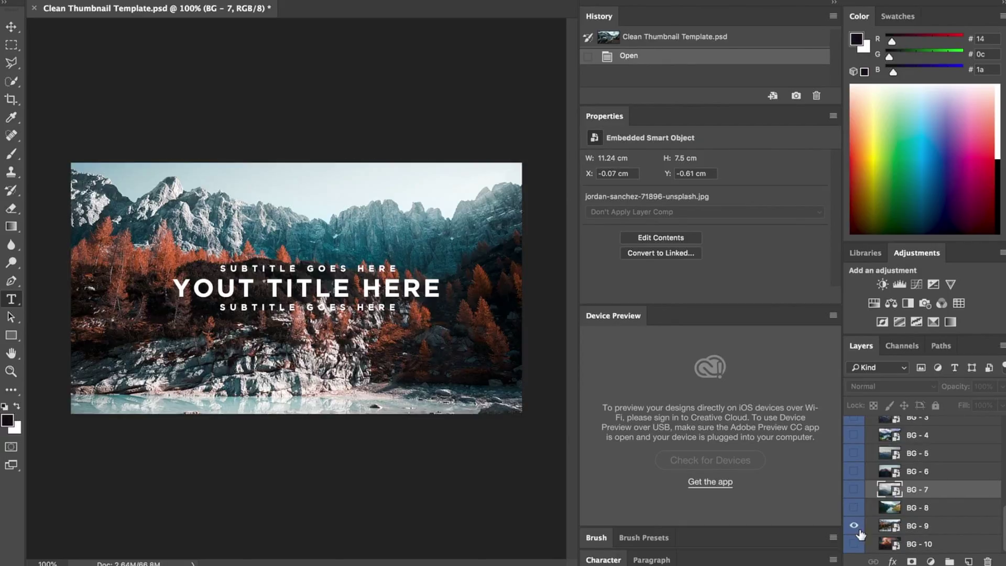
pyautogui.click(854, 543)
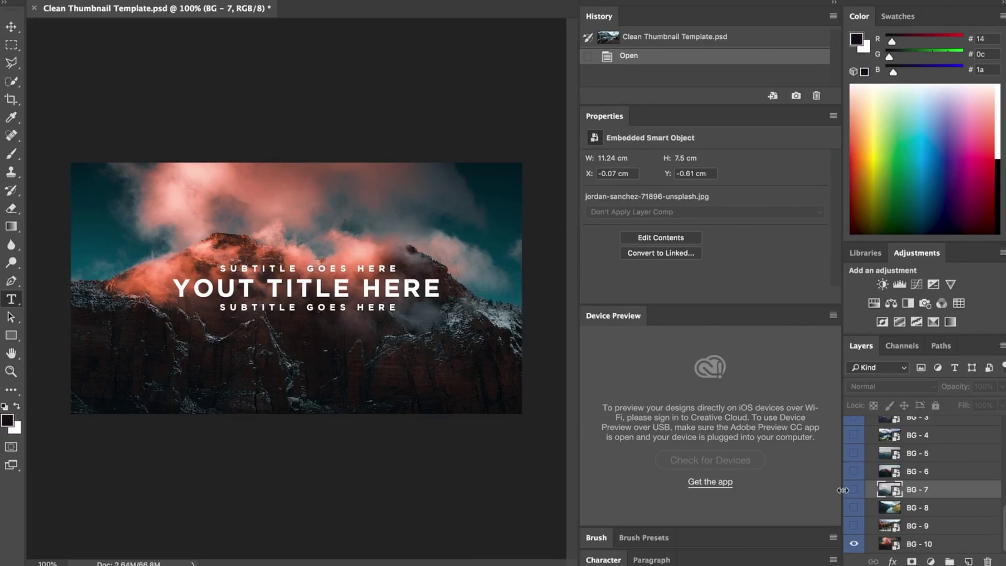
pyautogui.scroll(5, 851, 485)
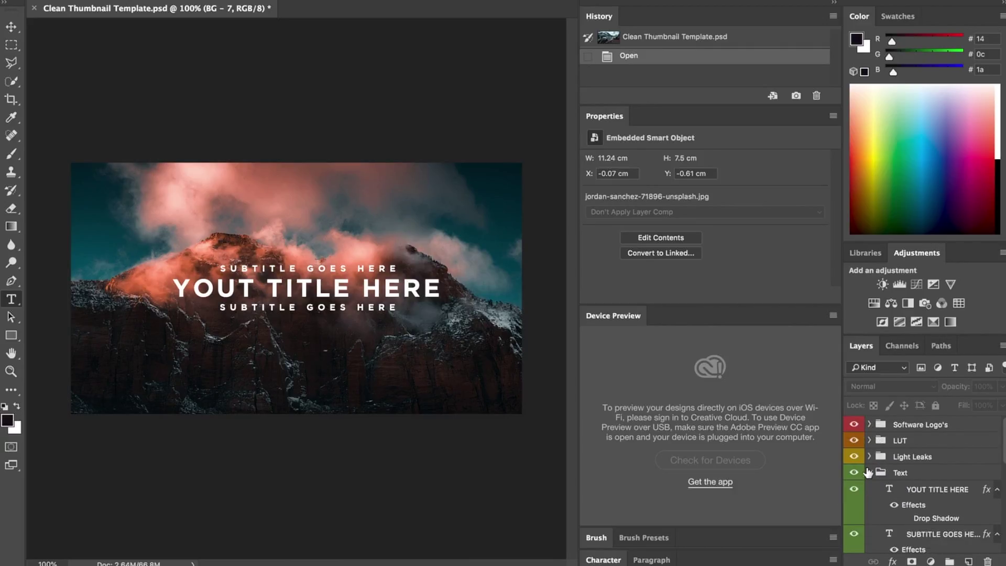
# Step: Select the Text group and fold it closed in the Layers panel
pyautogui.click(874, 475)
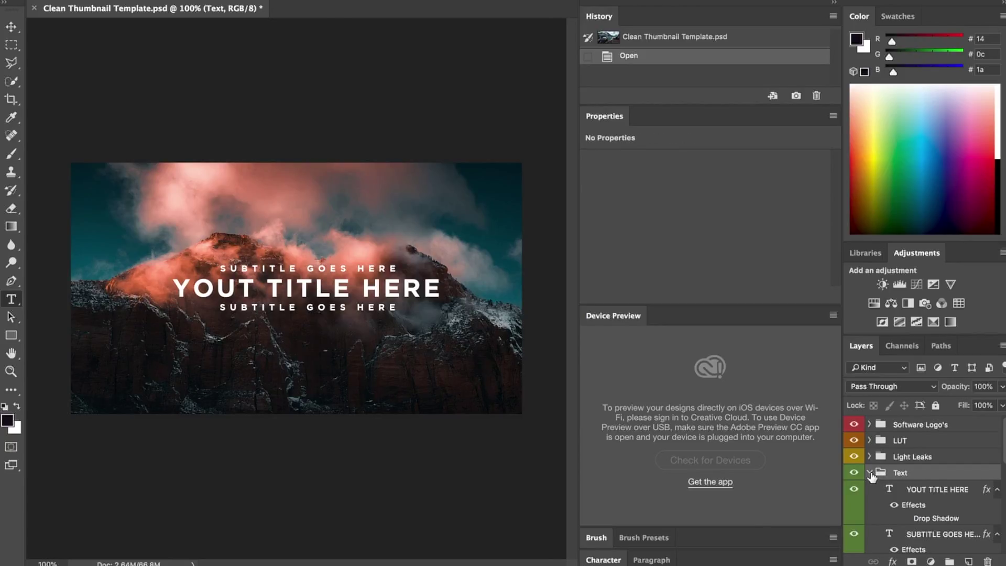
pyautogui.click(870, 474)
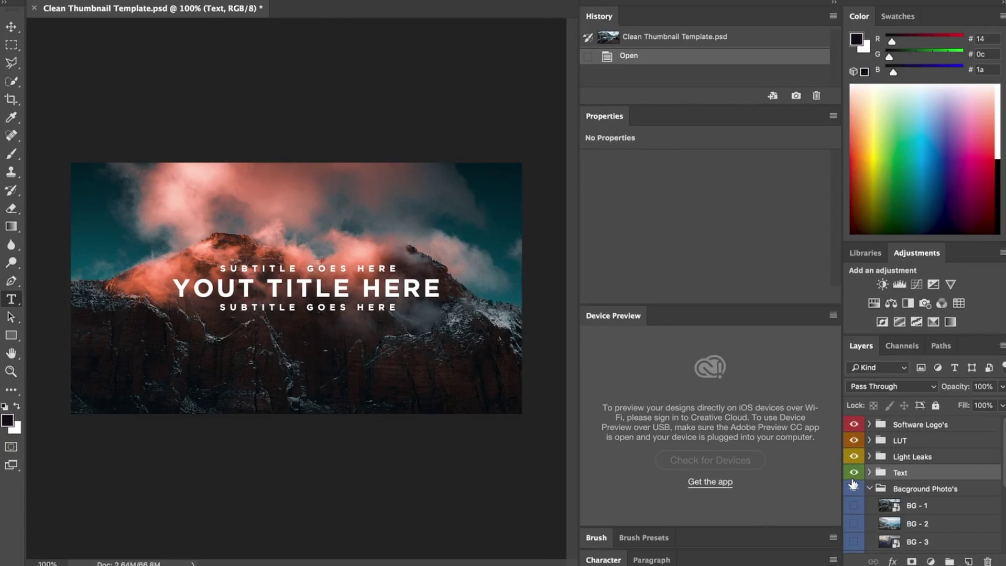